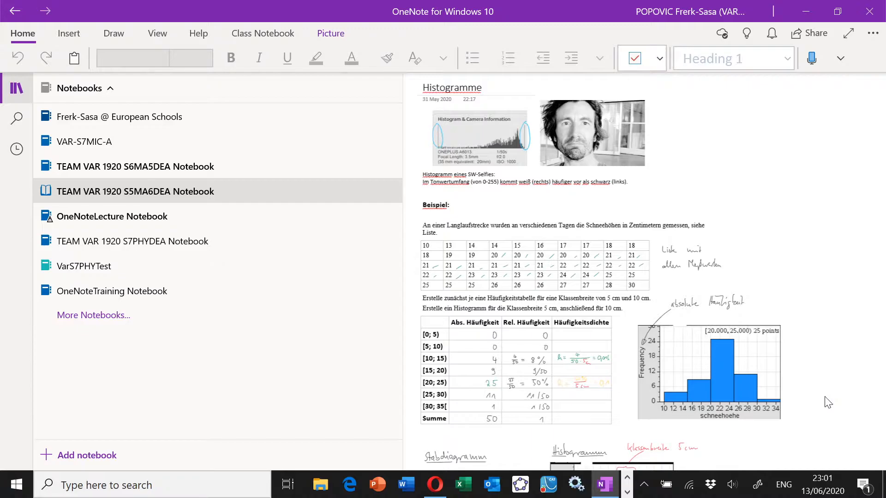
Step: Switch to Microsoft Teams and start setting up a blank OneNote Class Notebook for the ClassNoteBookTraining team, up to the student sections
{"action": "key", "text": "alt+Tab"}
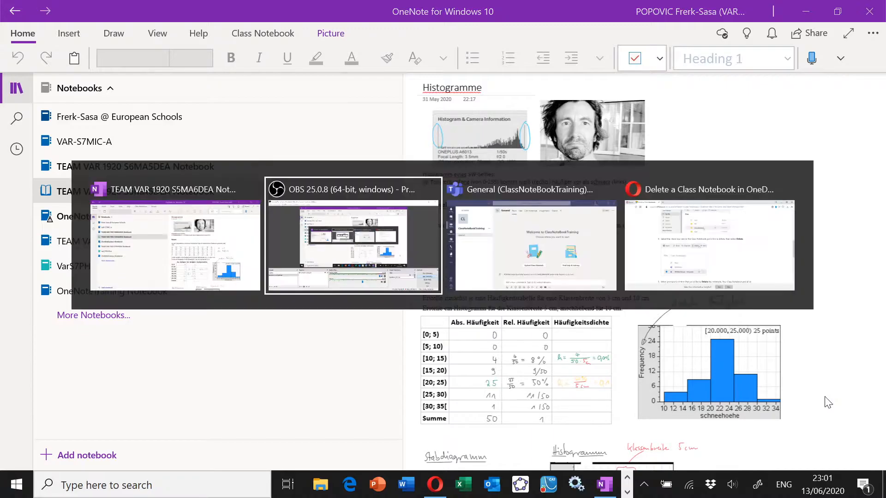
{"action": "key", "text": "Tab"}
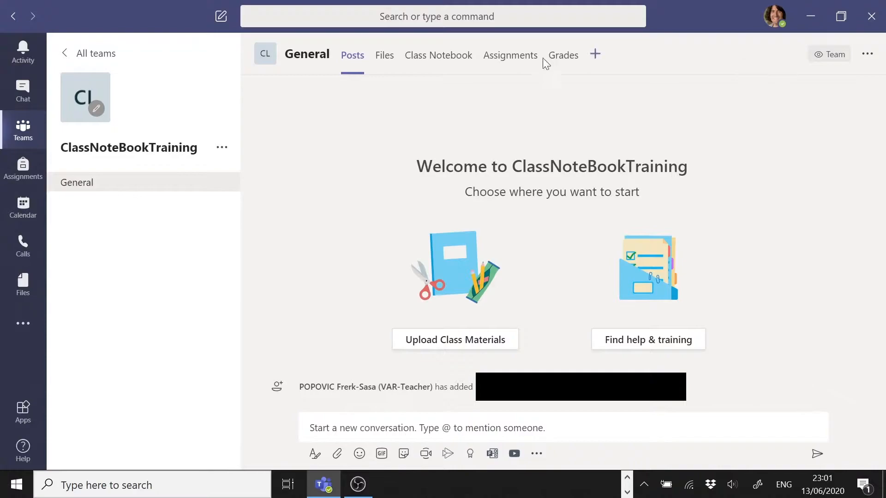
{"action": "left_click", "coordinate": [451, 66]}
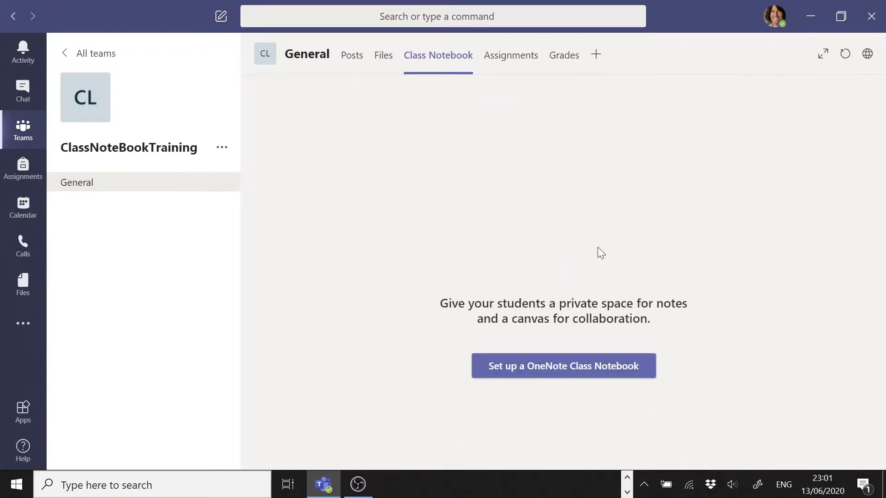
{"action": "left_click", "coordinate": [517, 369]}
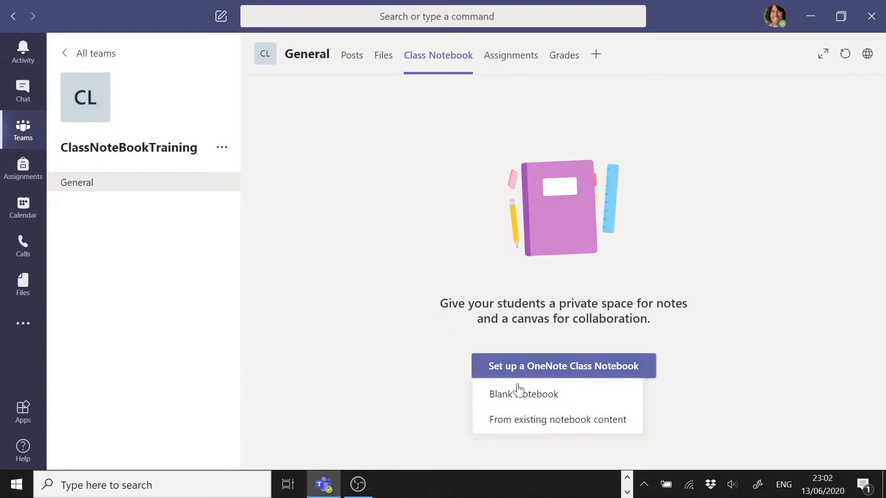
{"action": "left_click", "coordinate": [551, 403]}
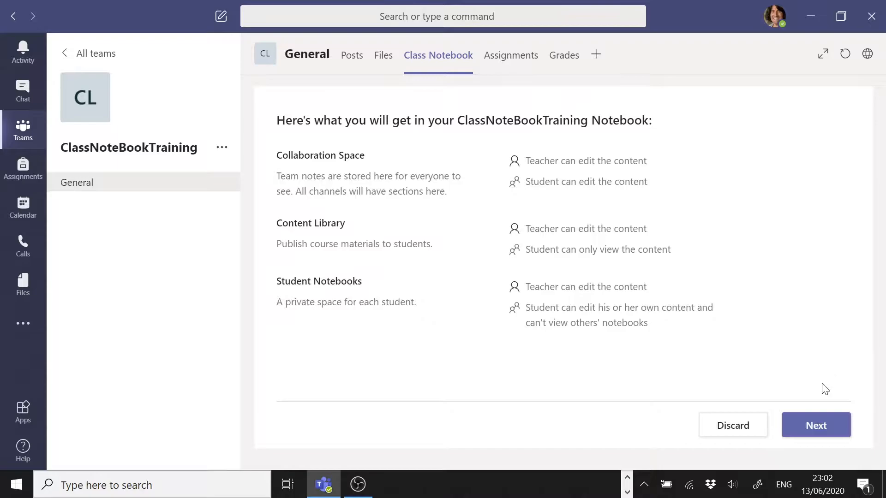
{"action": "left_click", "coordinate": [808, 423]}
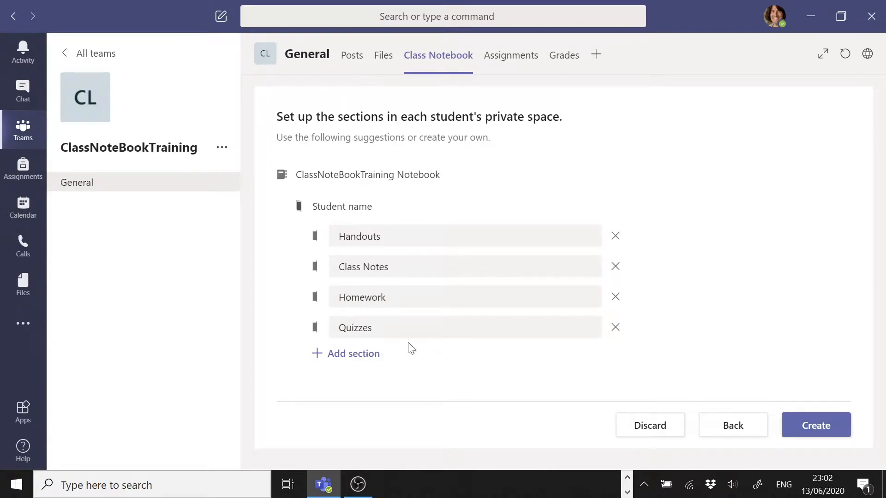
Step: Replace the Quizzes section in the students' private space with one named WarmUp and create the notebook
{"action": "left_click", "coordinate": [616, 330]}
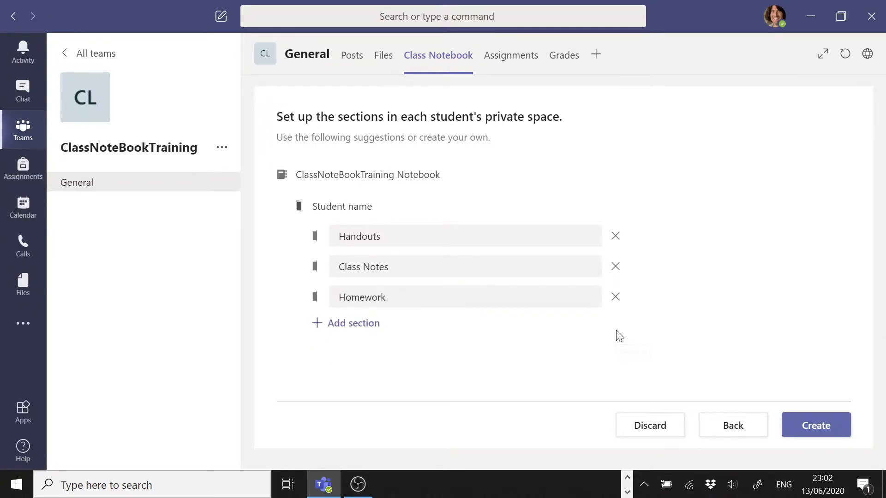
{"action": "left_click", "coordinate": [353, 324]}
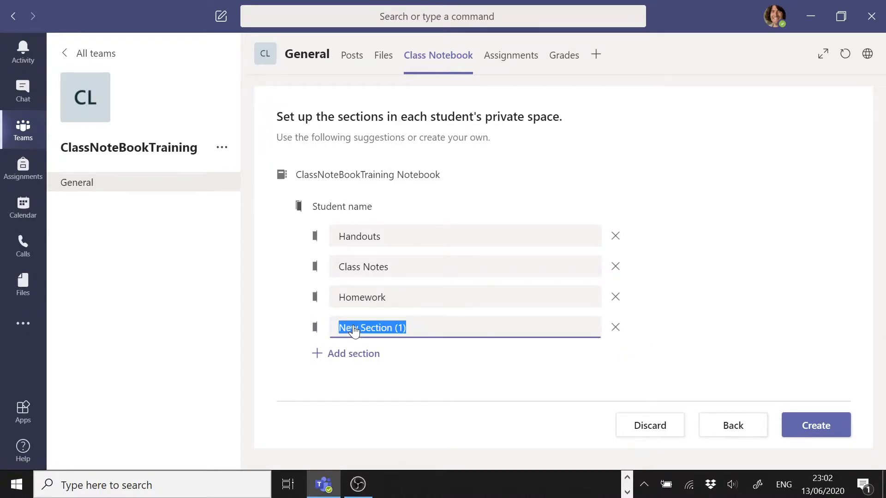
{"action": "type", "text": "WarmUp"}
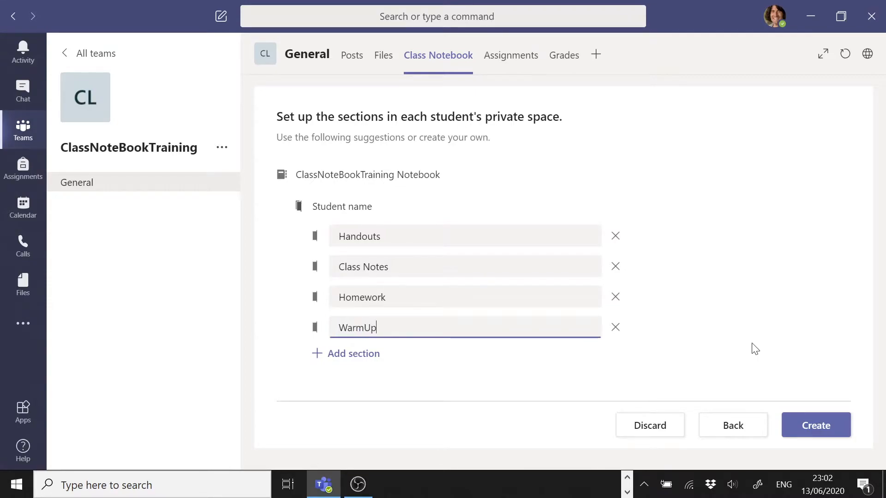
{"action": "left_click", "coordinate": [813, 427]}
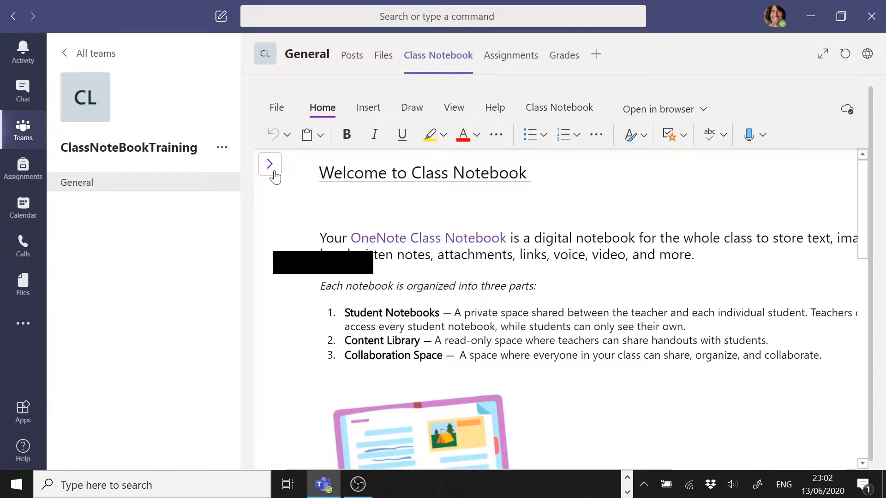
Step: Show the new notebook's section list in Teams, and open ClassNoteBookTraining Notebook in OneNote for Windows 10
{"action": "left_click", "coordinate": [275, 175]}
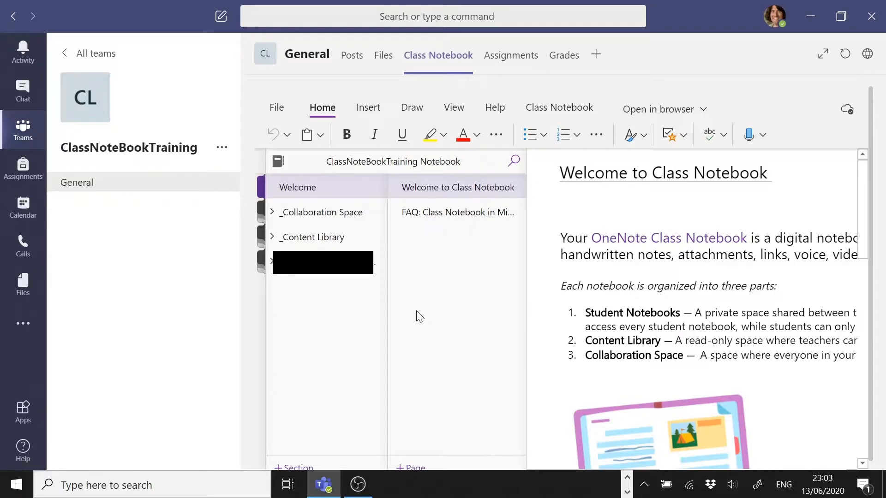
{"action": "key", "text": "alt+Tab"}
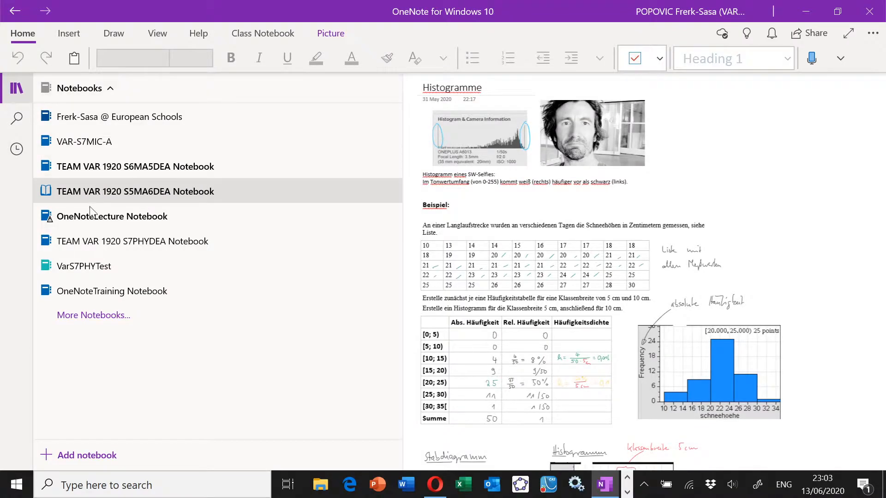
{"action": "left_click", "coordinate": [98, 315]}
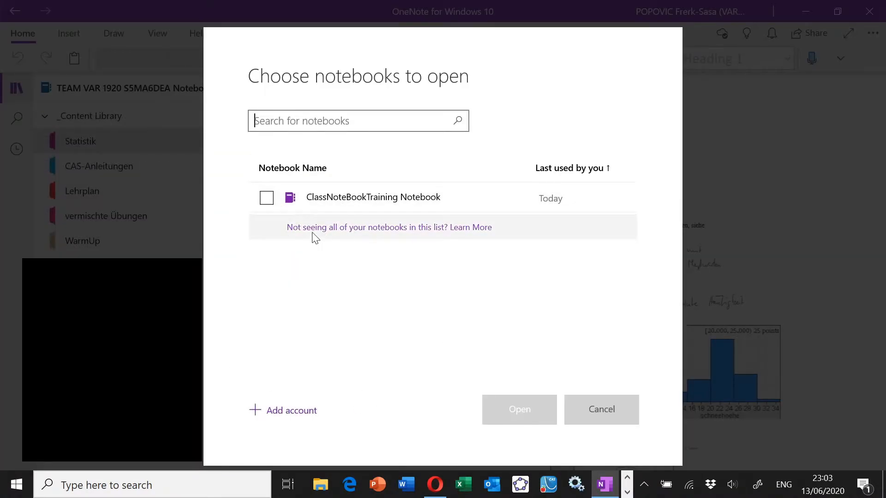
{"action": "left_click", "coordinate": [267, 198]}
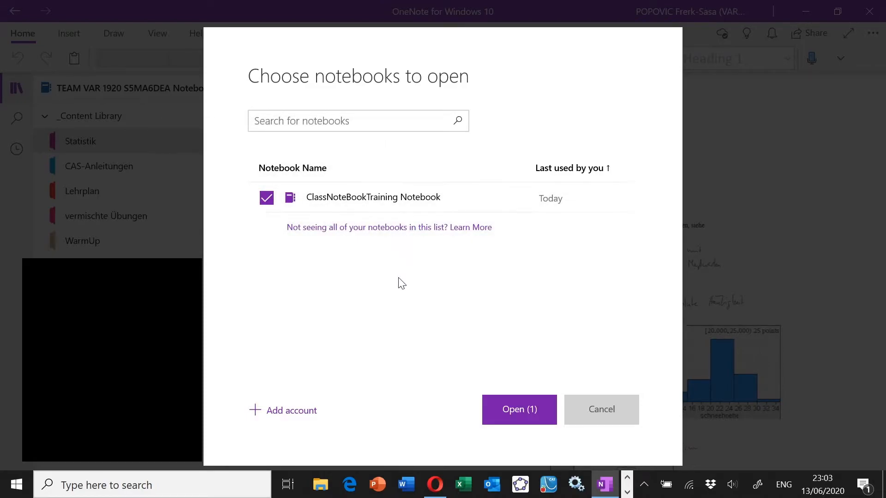
{"action": "left_click", "coordinate": [513, 415]}
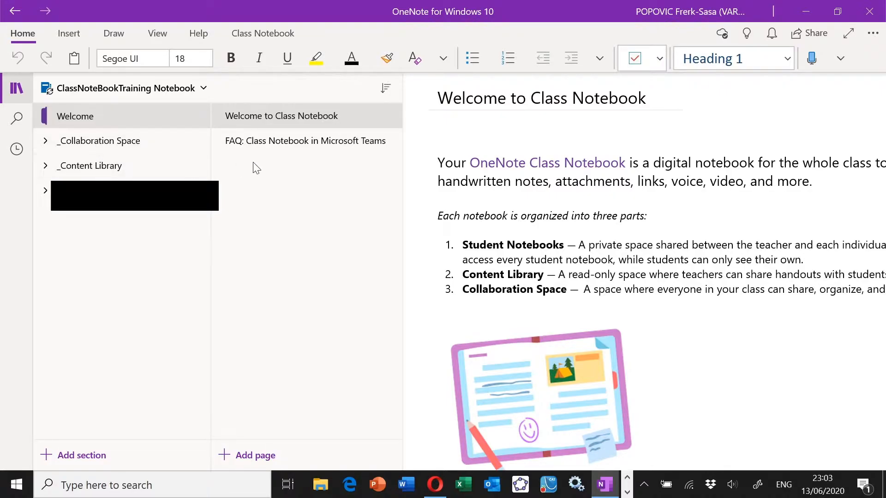
Step: In the notebook's Class Notebook management page, enable the Teacher-Only section group and lock the Collaboration Space
{"action": "left_click", "coordinate": [258, 39]}
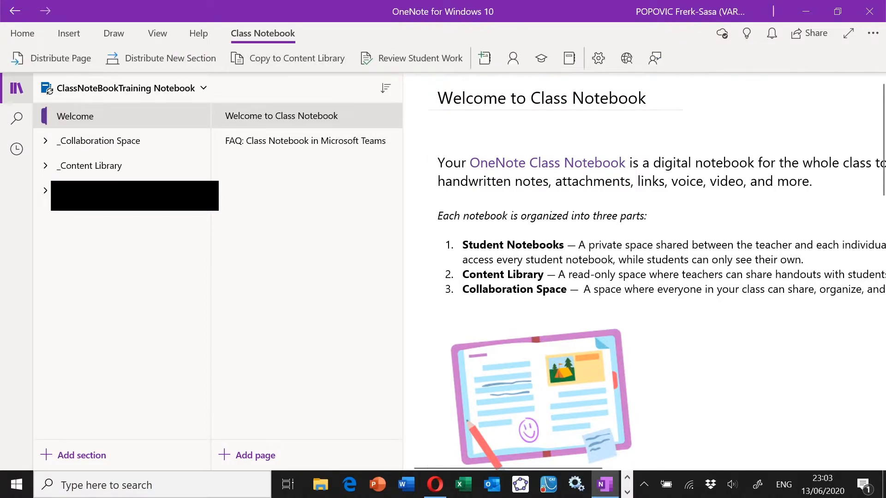
{"action": "left_click", "coordinate": [568, 62]}
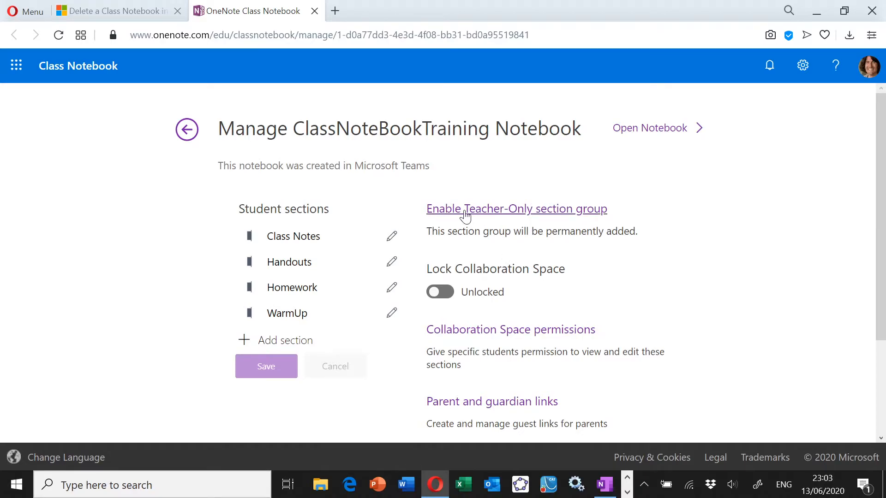
{"action": "left_click", "coordinate": [496, 213]}
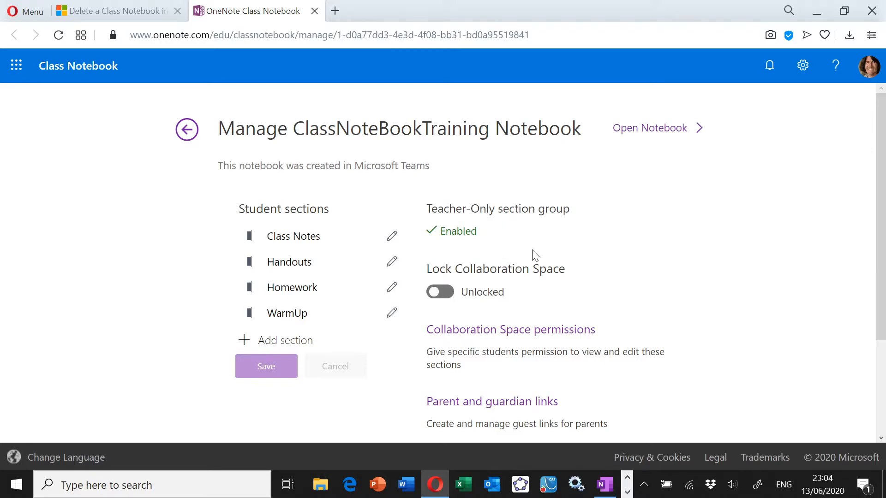
{"action": "left_click", "coordinate": [452, 294]}
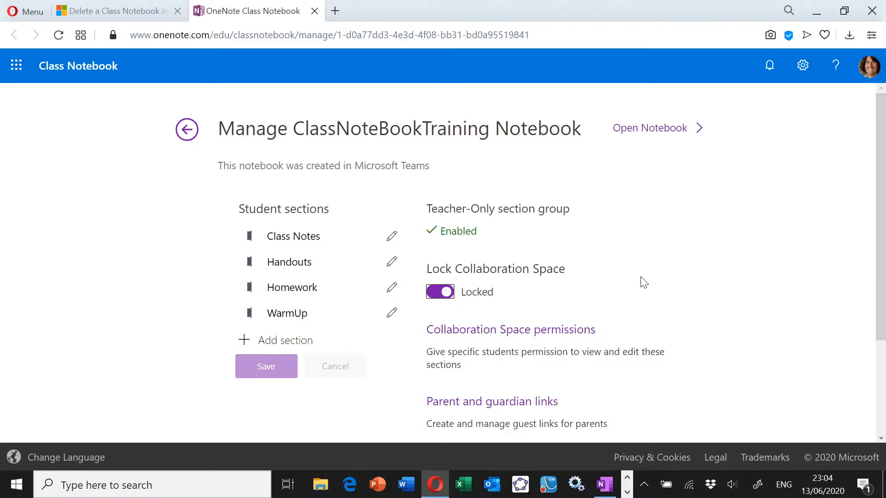
Step: Open the notebook in the browser from its management page and expand the _Collaboration Space section group
{"action": "key", "text": "alt+Tab"}
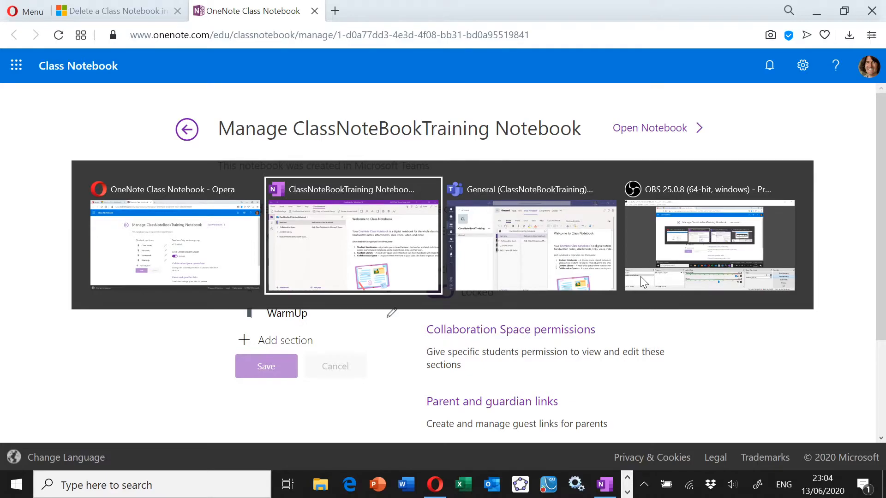
{"action": "key", "text": "alt+Tab"}
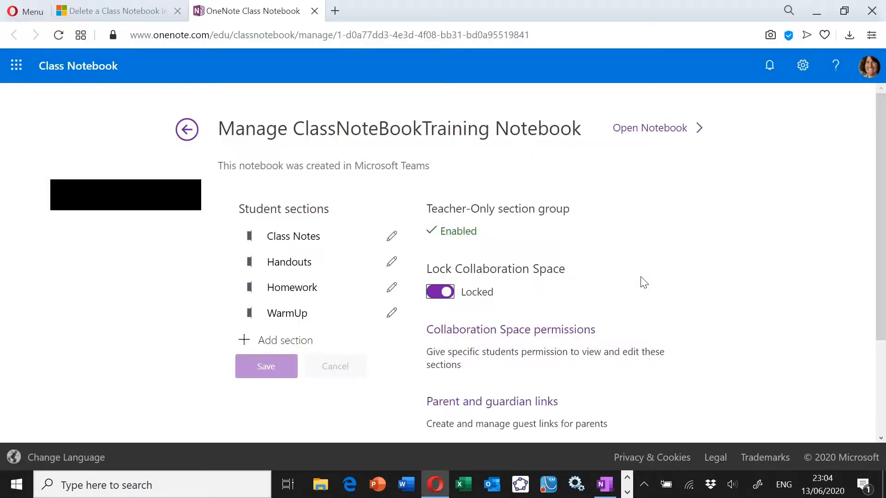
{"action": "left_click", "coordinate": [641, 134]}
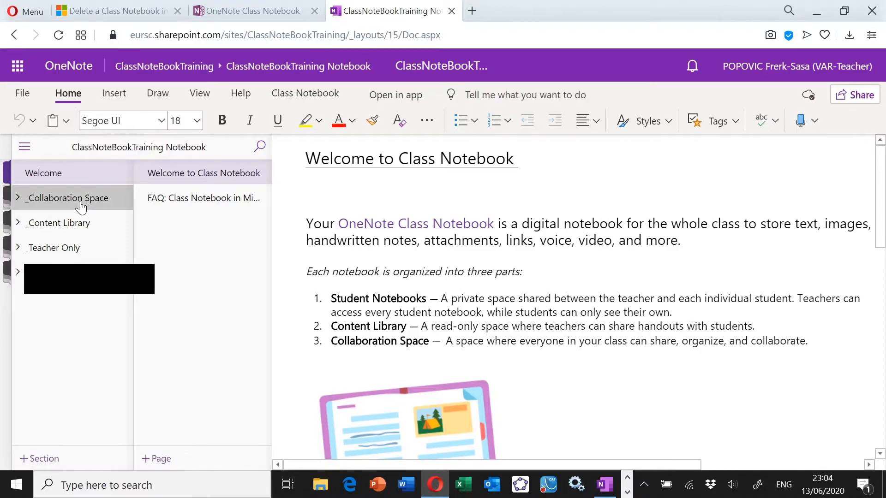
{"action": "left_click", "coordinate": [81, 206]}
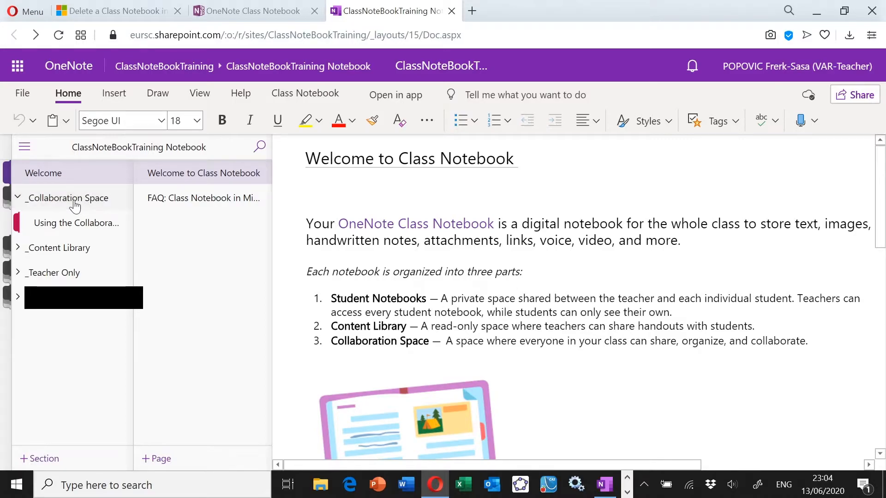
Step: Switch to OneNote for Windows 10, add a section named syllabus and move it into the _Content Library group
{"action": "key", "text": "alt+Tab"}
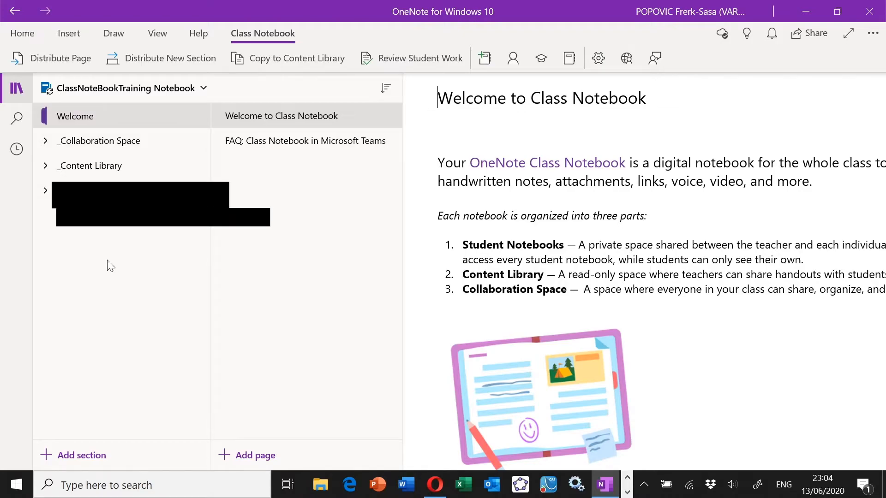
{"action": "left_click", "coordinate": [83, 168]}
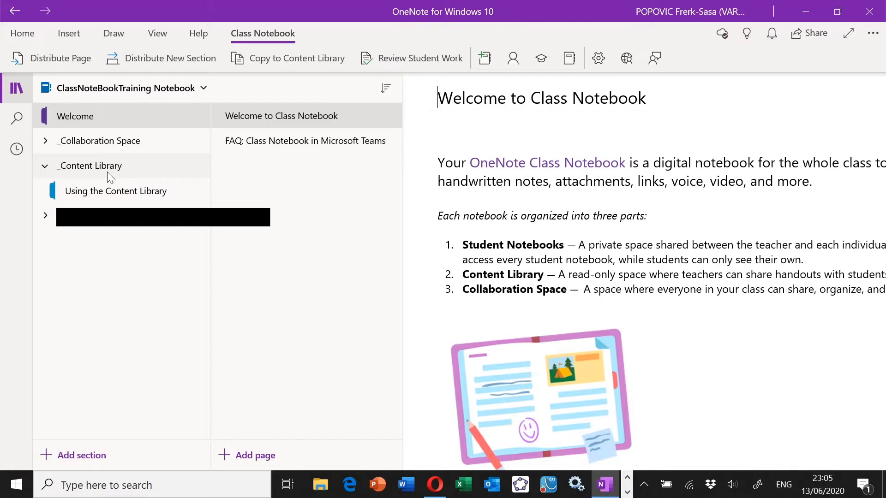
{"action": "left_click", "coordinate": [76, 441]}
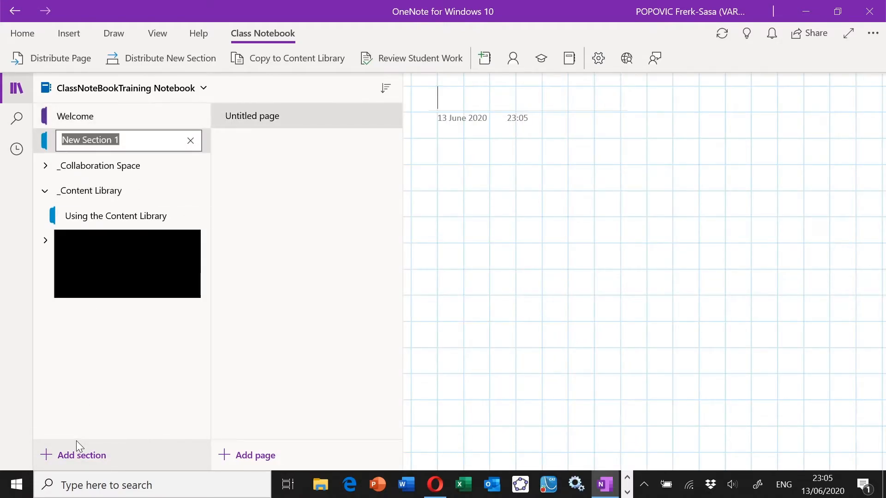
{"action": "type", "text": "syllabus"}
{"action": "key", "text": "Return"}
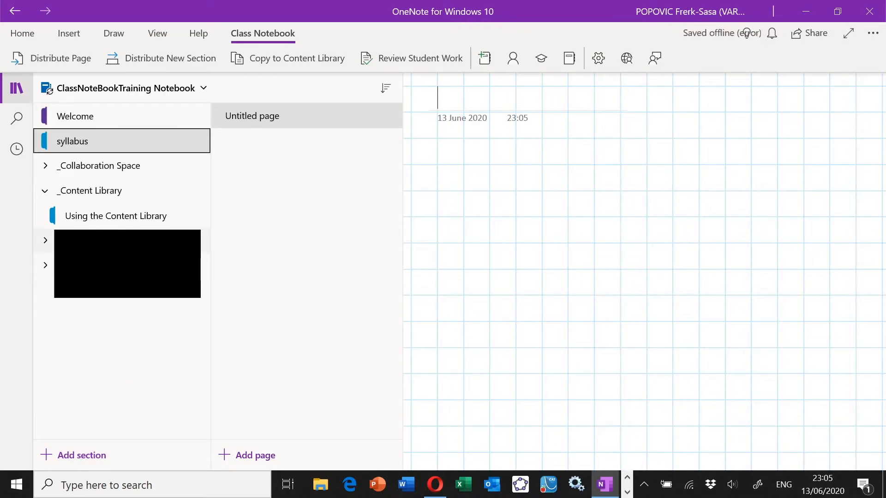
{"action": "left_click_drag", "start_coordinate": [90, 137], "coordinate": [104, 207]}
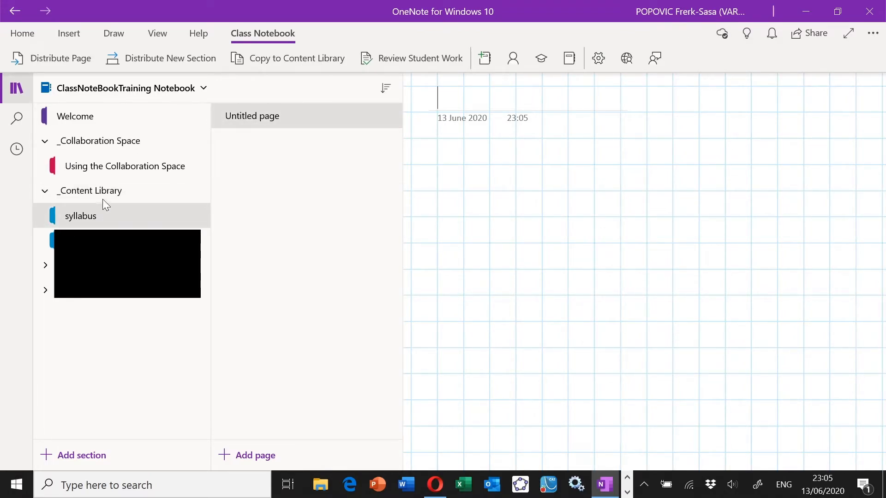
Step: Delete the _Collaboration Space section group from the notebook
{"action": "right_click", "coordinate": [100, 148]}
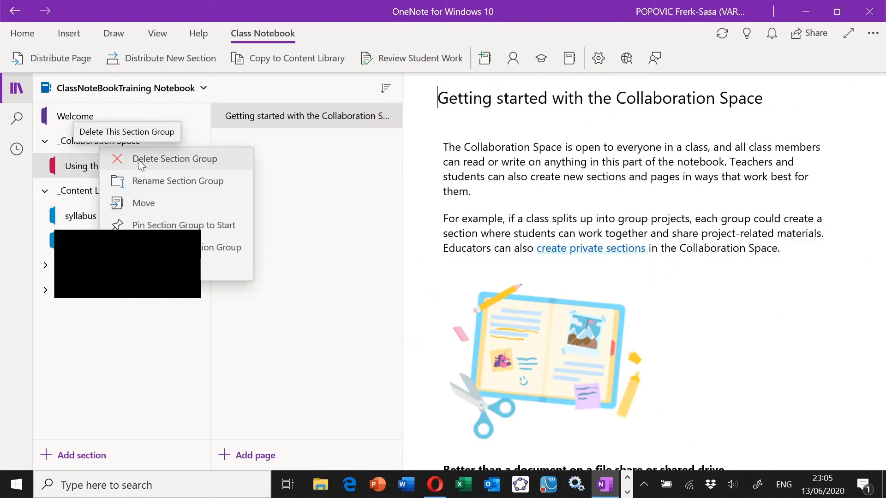
{"action": "left_click", "coordinate": [93, 148]}
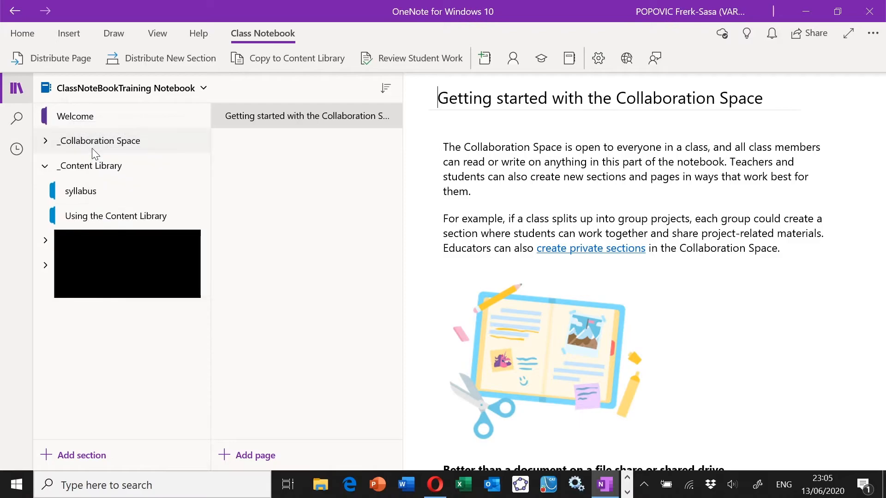
{"action": "left_click", "coordinate": [103, 146]}
{"action": "right_click", "coordinate": [103, 147]}
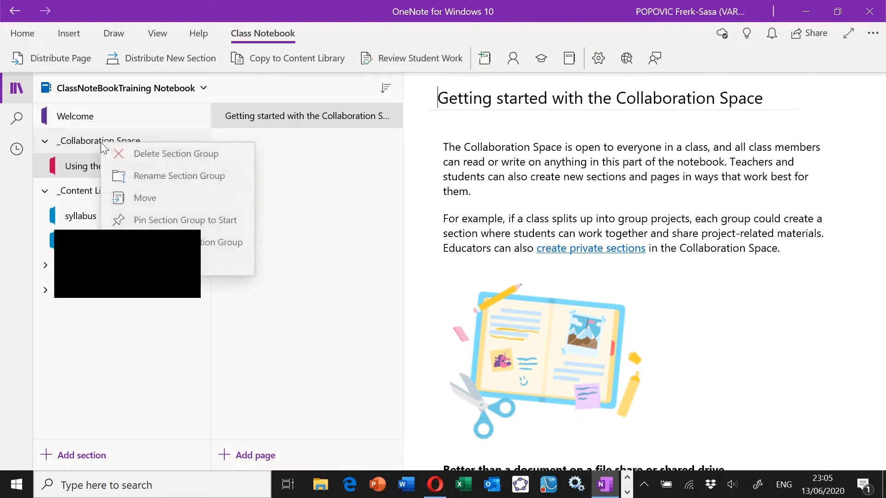
{"action": "left_click", "coordinate": [126, 148]}
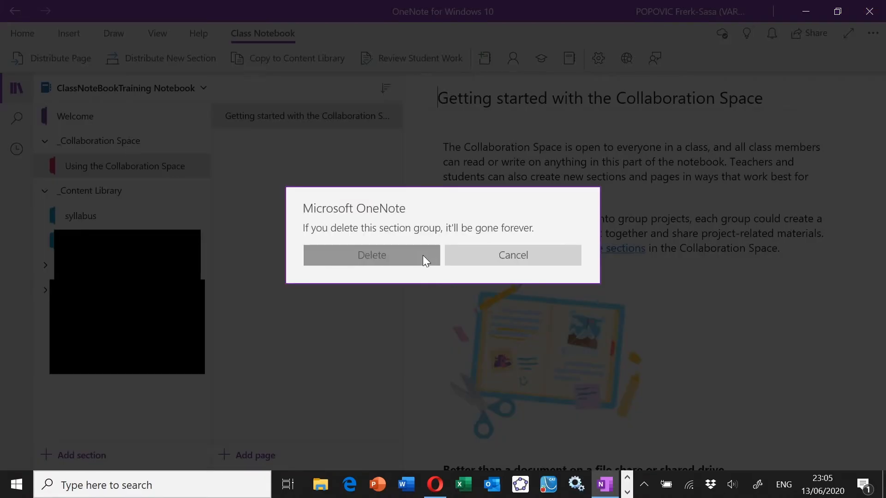
{"action": "left_click", "coordinate": [422, 257]}
Step: Add a section named homework and move it into the _Teacher Only section group
{"action": "left_click", "coordinate": [91, 217]}
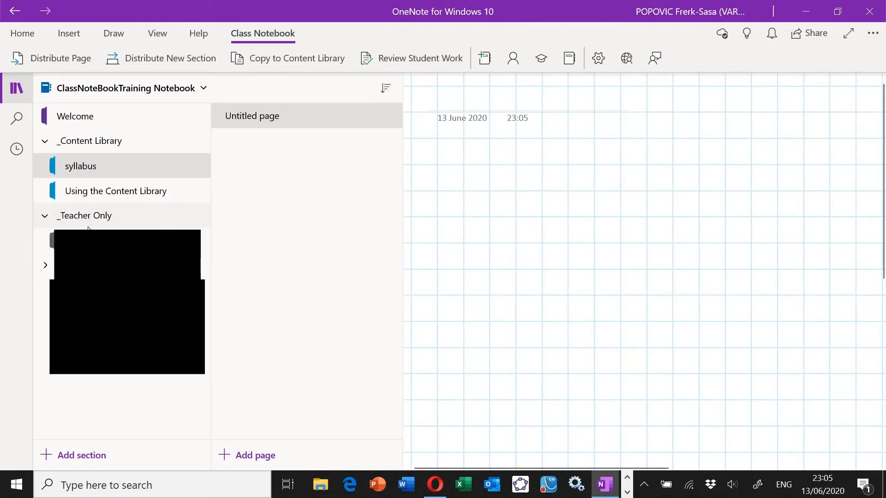
{"action": "left_click", "coordinate": [73, 455]}
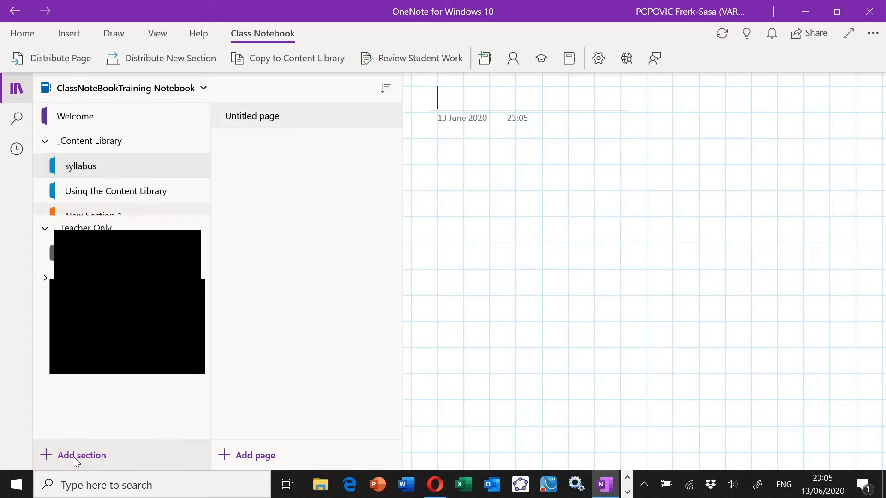
{"action": "type", "text": "homework"}
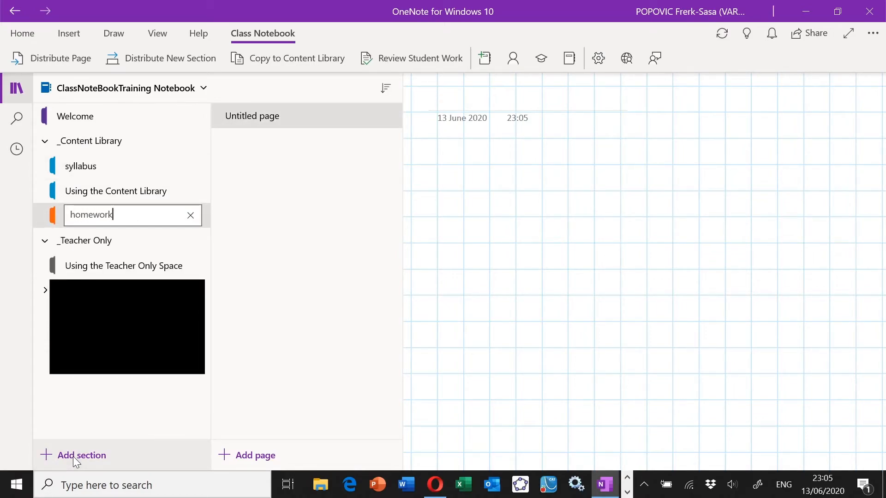
{"action": "key", "text": "Return"}
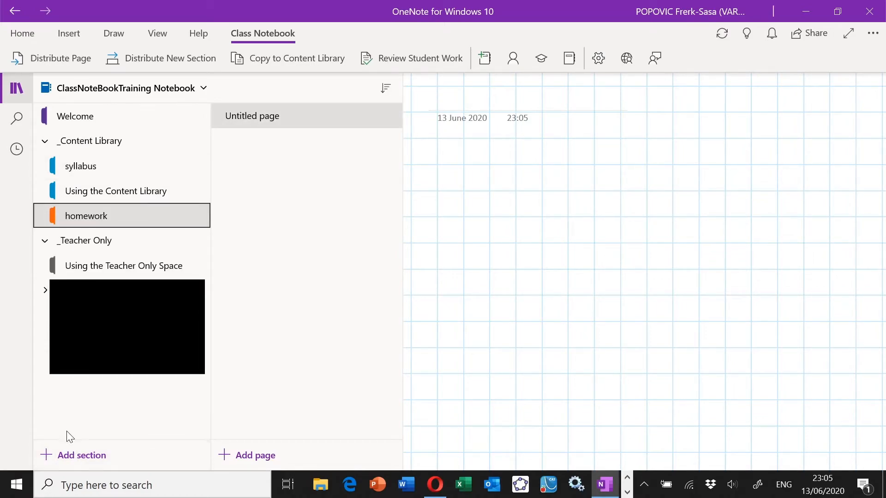
{"action": "left_click_drag", "start_coordinate": [95, 223], "coordinate": [92, 247]}
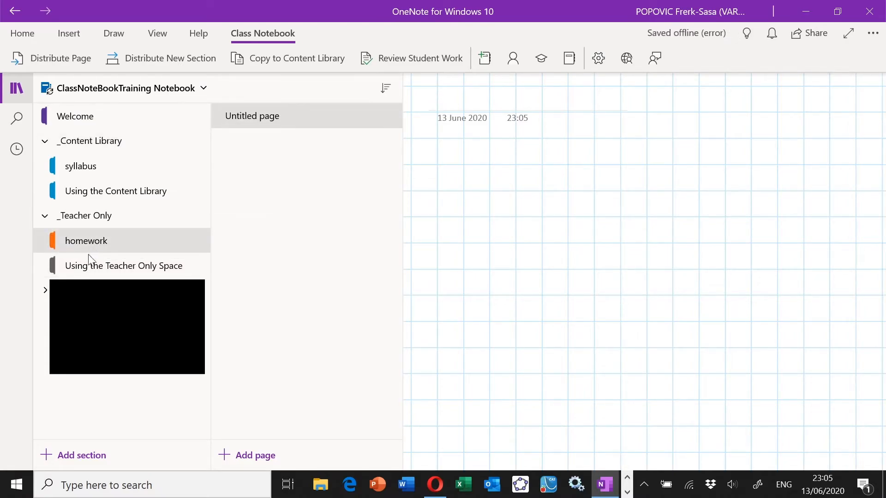
Step: Permanently delete the Using the Teacher Only Space section
{"action": "right_click", "coordinate": [89, 270]}
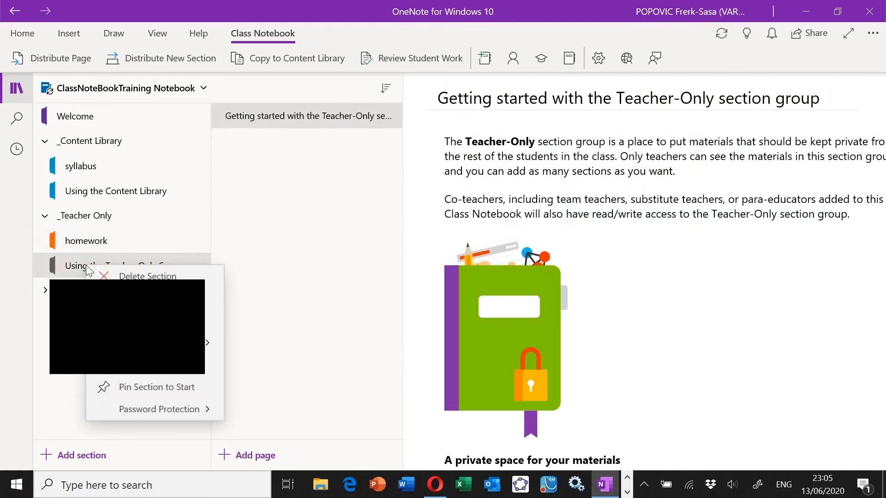
{"action": "left_click", "coordinate": [118, 277]}
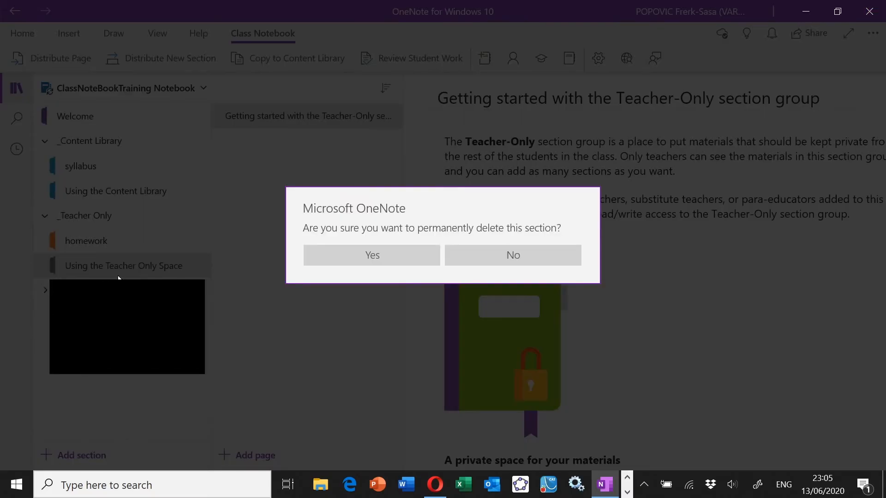
{"action": "left_click", "coordinate": [355, 260]}
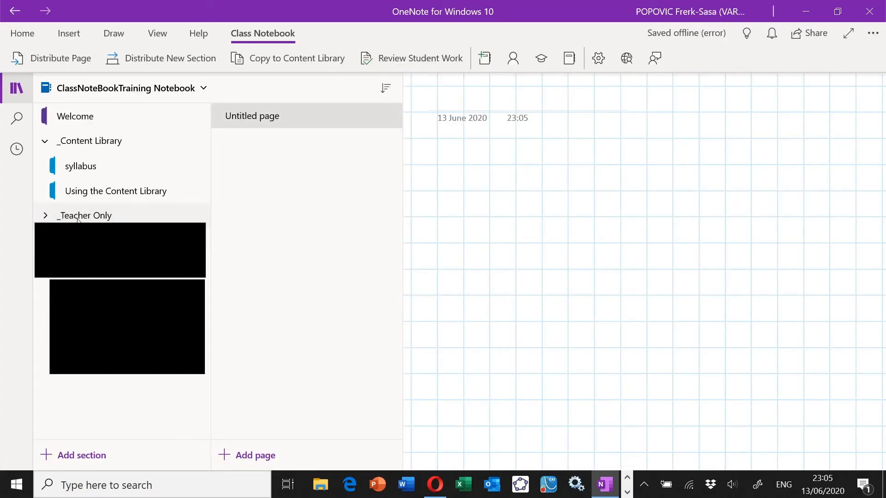
Step: Add a section named warmup in the _Teacher Only section group, after the homework section
{"action": "left_click", "coordinate": [88, 454]}
{"action": "type", "text": "warmup"}
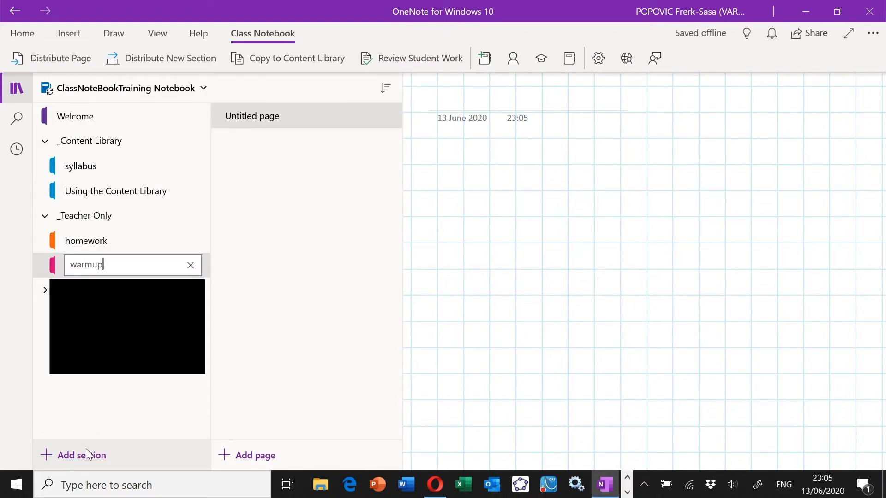
{"action": "left_click", "coordinate": [205, 357]}
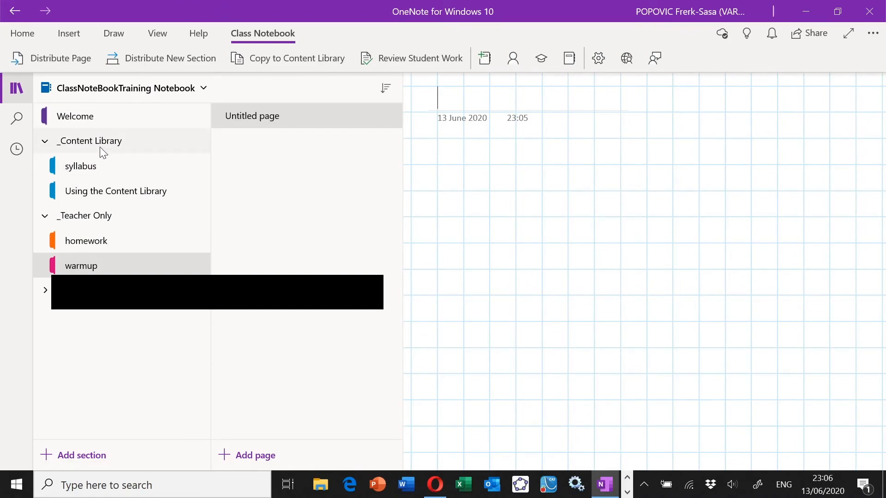
Step: Permanently delete the Using the Content Library section from the _Content Library group
{"action": "left_click", "coordinate": [99, 194]}
{"action": "right_click", "coordinate": [98, 195]}
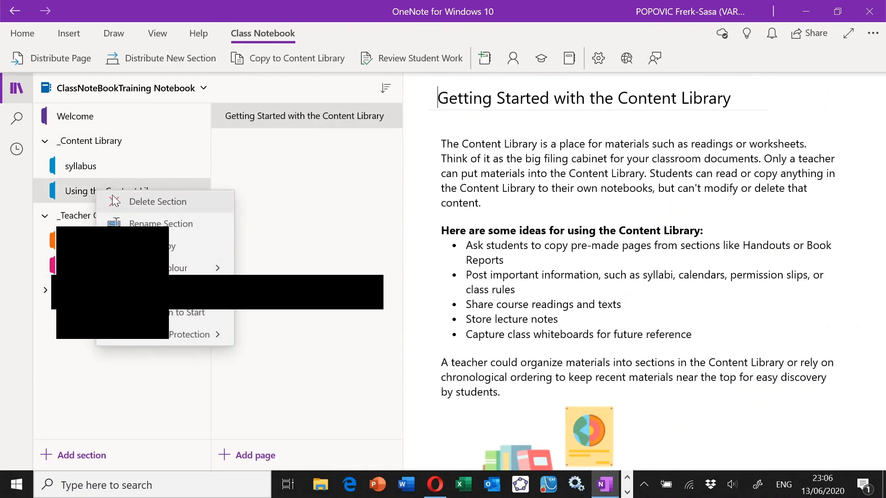
{"action": "left_click", "coordinate": [144, 204]}
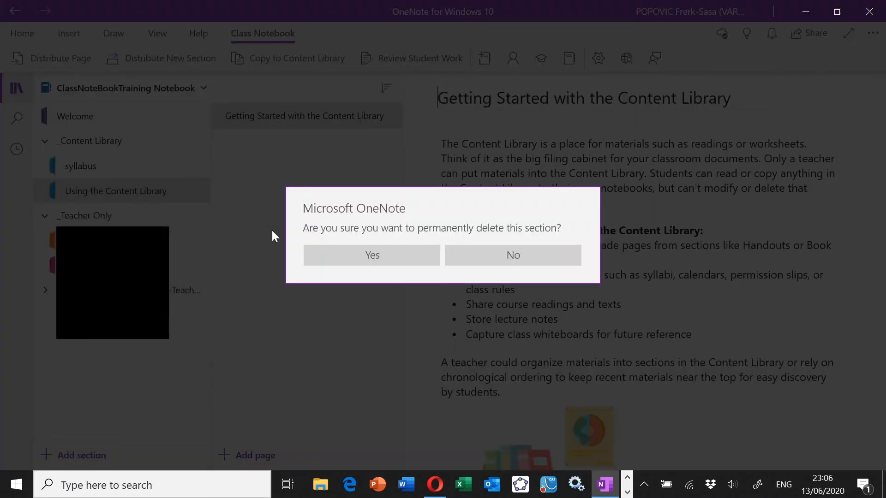
{"action": "left_click", "coordinate": [325, 251]}
Step: Add a section named statistics in the _Content Library section group, after the syllabus section
{"action": "left_click", "coordinate": [107, 146]}
{"action": "left_click", "coordinate": [106, 146]}
{"action": "left_click", "coordinate": [90, 453]}
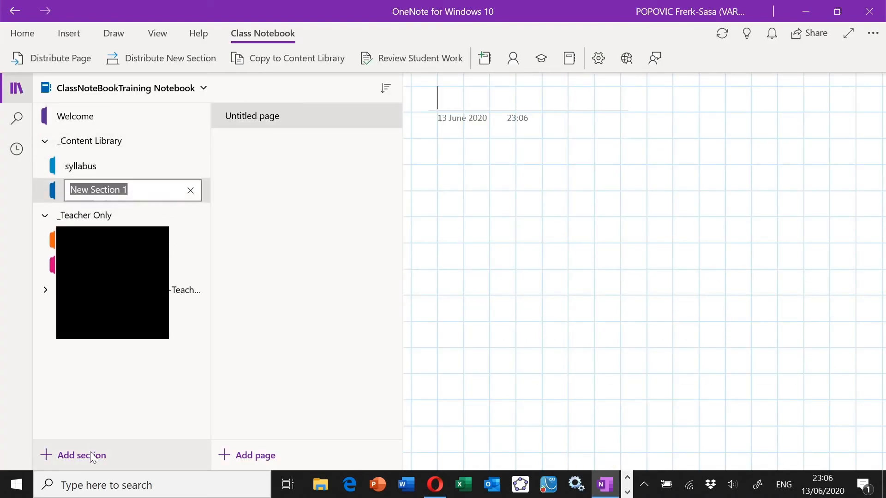
{"action": "type", "text": "stati"}
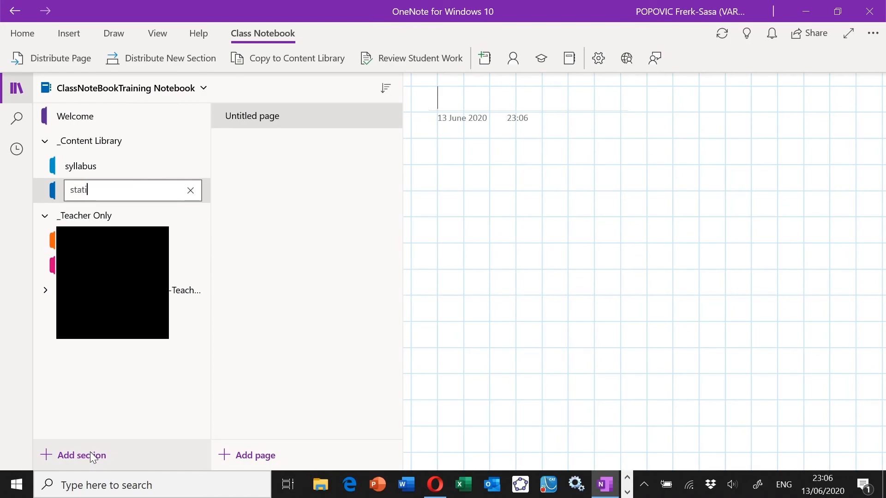
{"action": "type", "text": "stics"}
{"action": "key", "text": "Return"}
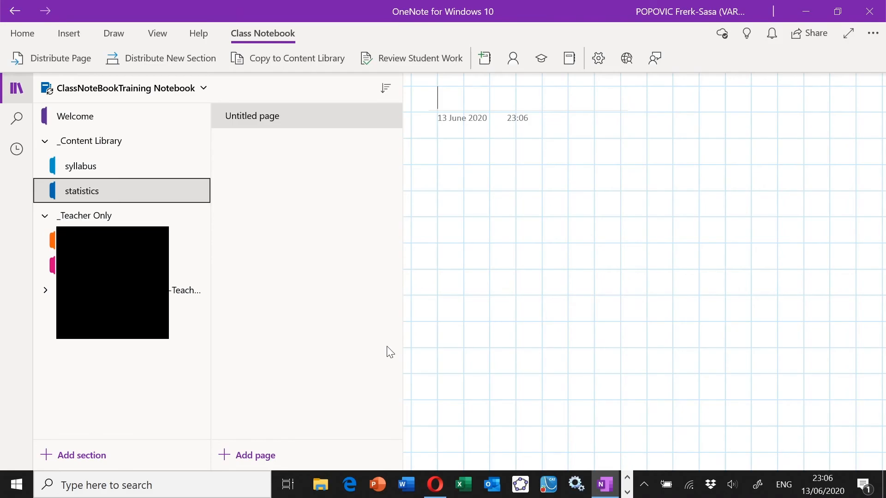
Step: Permanently delete the Welcome section from the notebook
{"action": "left_click", "coordinate": [70, 123]}
{"action": "right_click", "coordinate": [69, 121]}
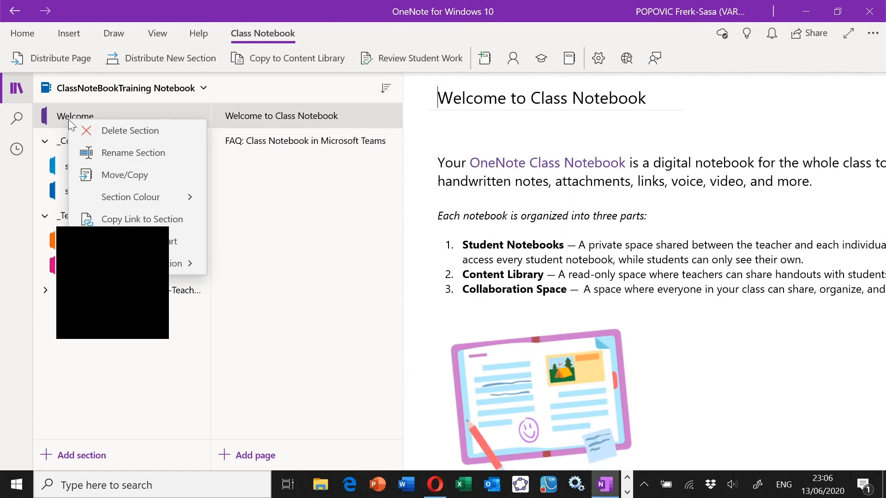
{"action": "left_click", "coordinate": [116, 132]}
{"action": "left_click", "coordinate": [373, 255]}
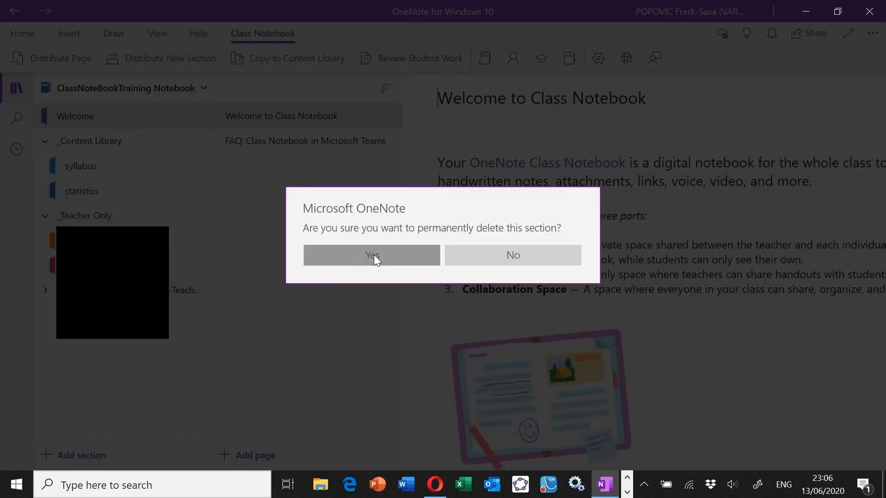